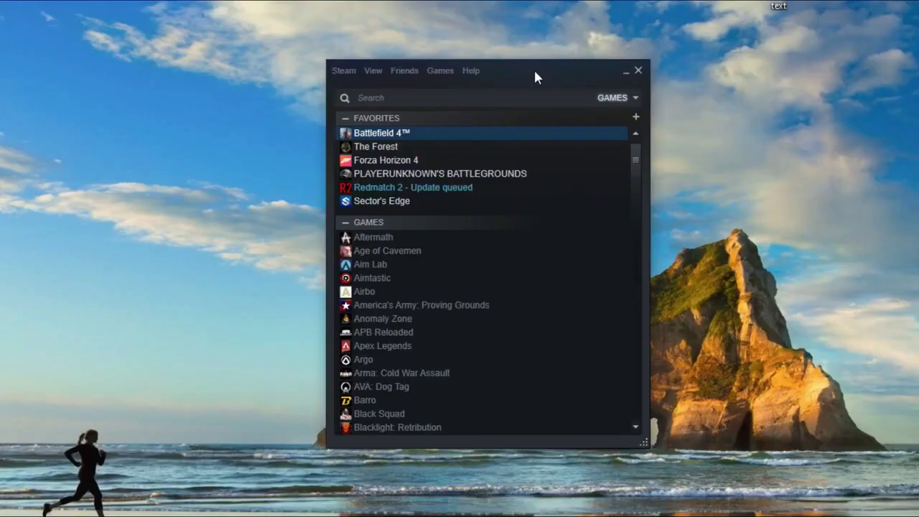
Look through the compact games list, then view the friends list and close it
drag(533, 69, 367, 105)
scroll(291, 179, down, 5)
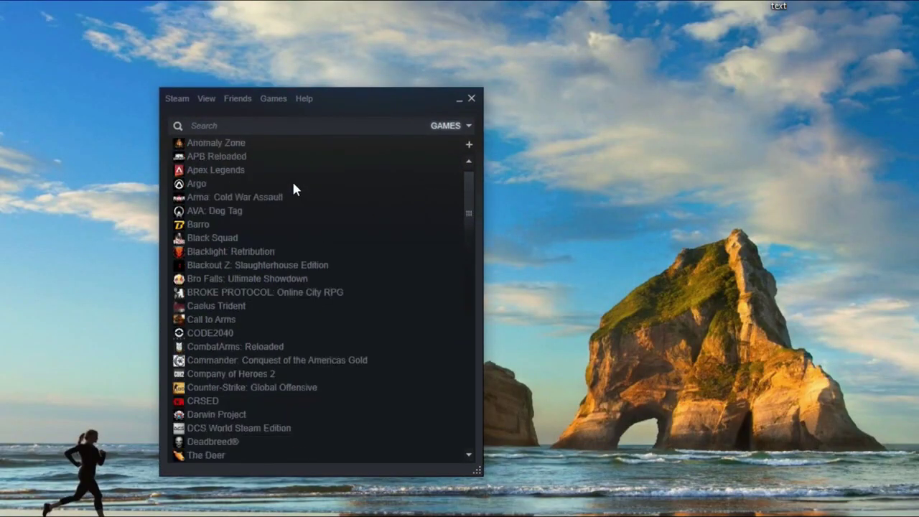
scroll(293, 188, up, 5)
click(231, 98)
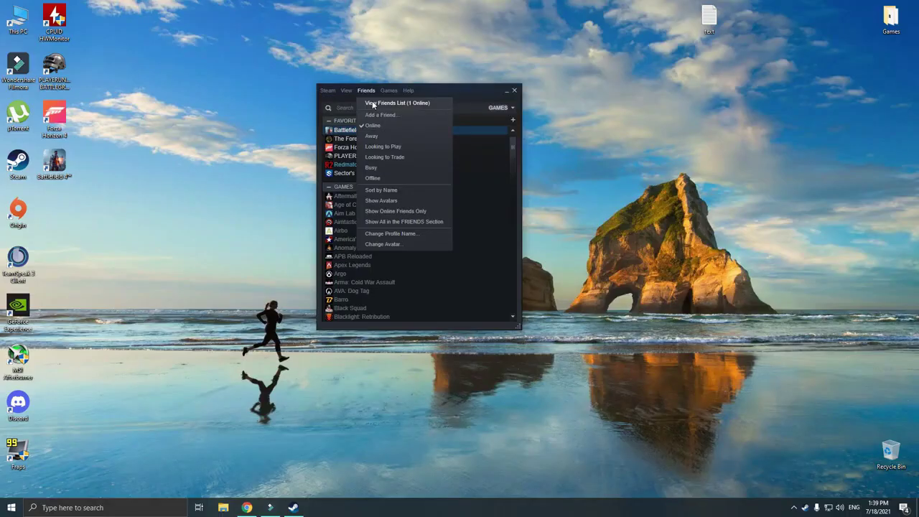
click(241, 117)
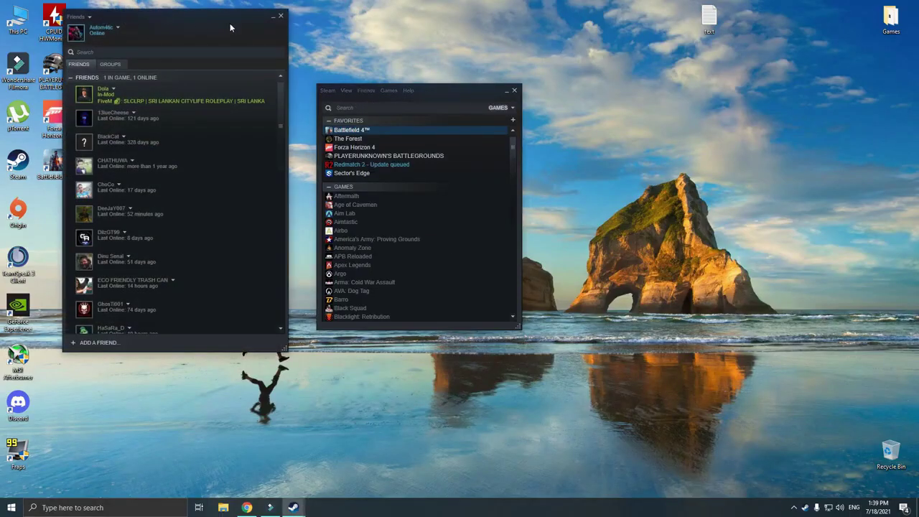
click(281, 16)
Switch the compact games list to Large Mode and browse the store front page and the library
click(346, 91)
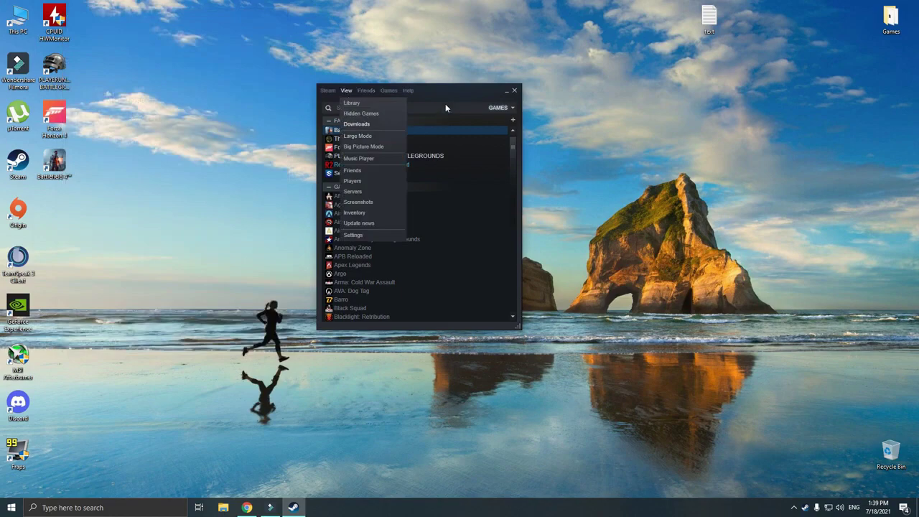
click(357, 136)
scroll(496, 262, down, 6)
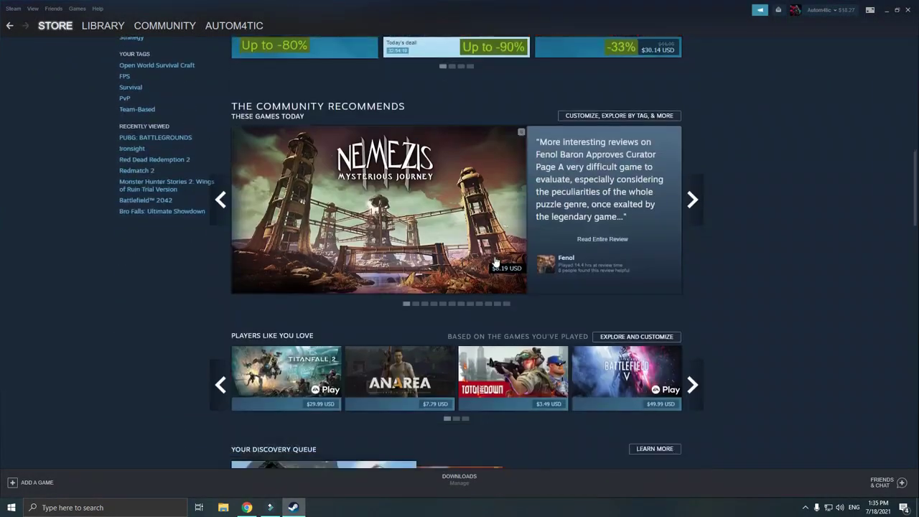
scroll(495, 262, down, 15)
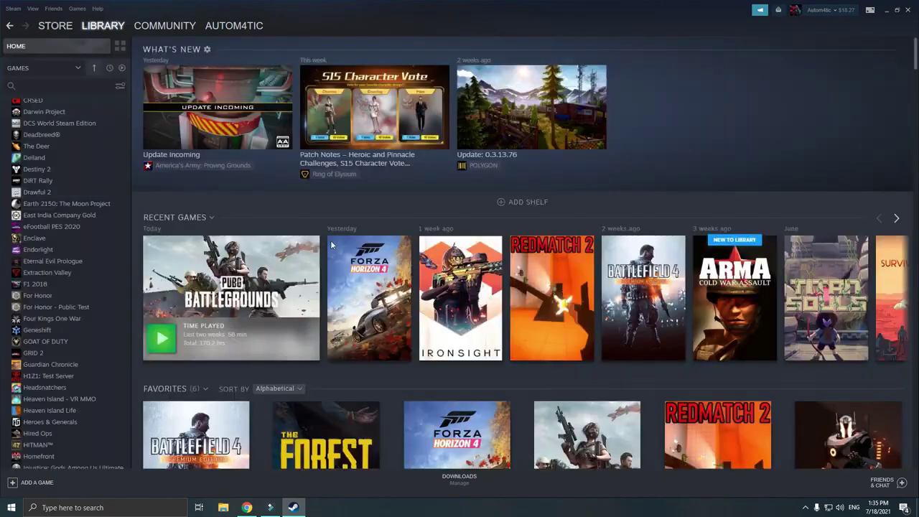
scroll(377, 256, down, 10)
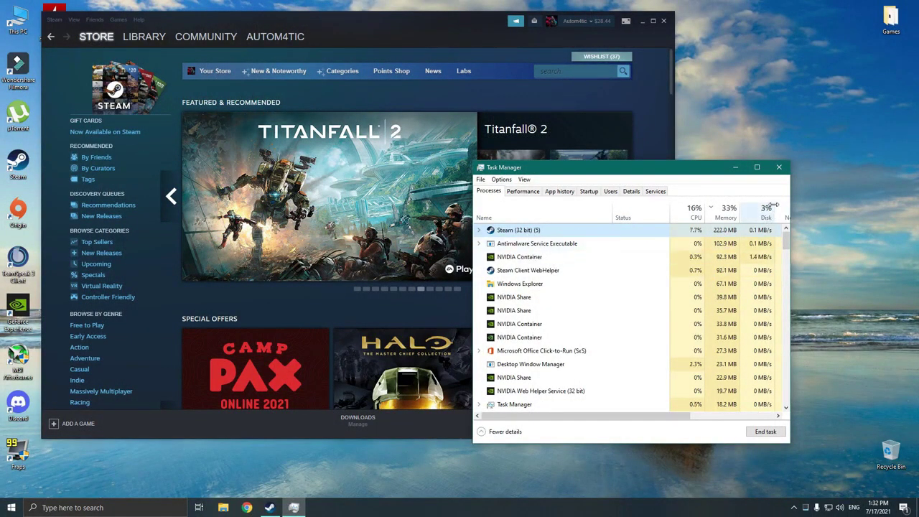
Compare Steam's memory use in Task Manager between the full client and the compact games list by expanding its process entries
drag(684, 167, 693, 156)
click(489, 220)
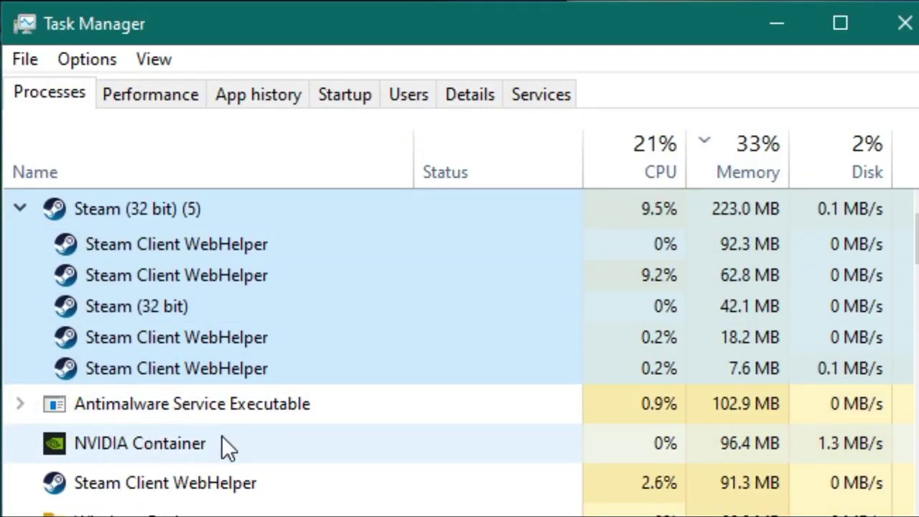
click(904, 26)
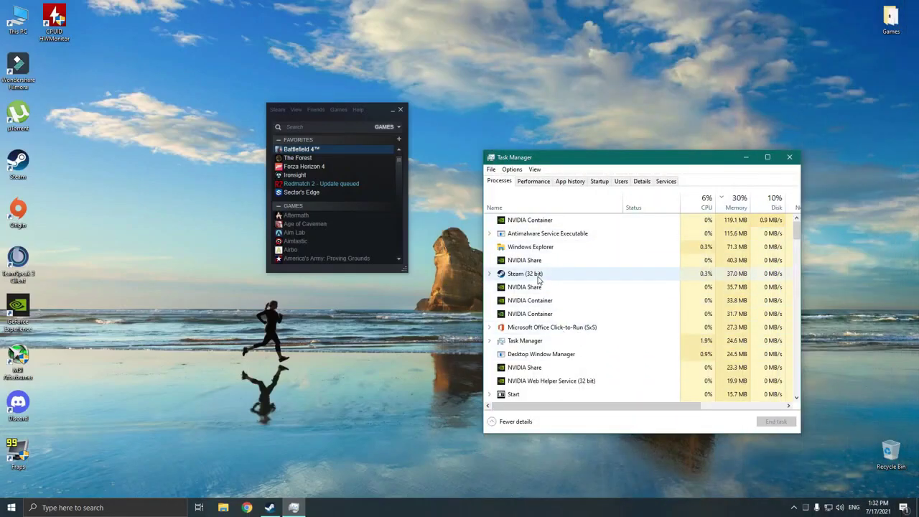
double_click(538, 275)
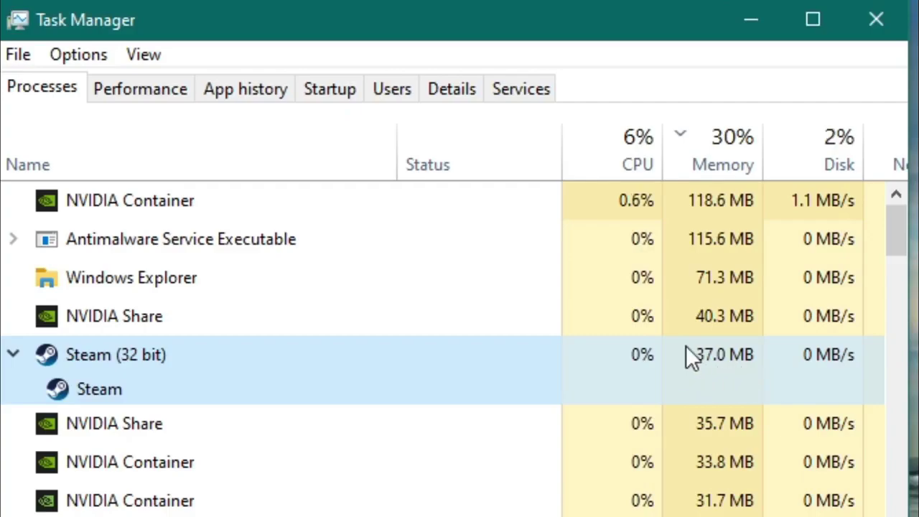
click(765, 393)
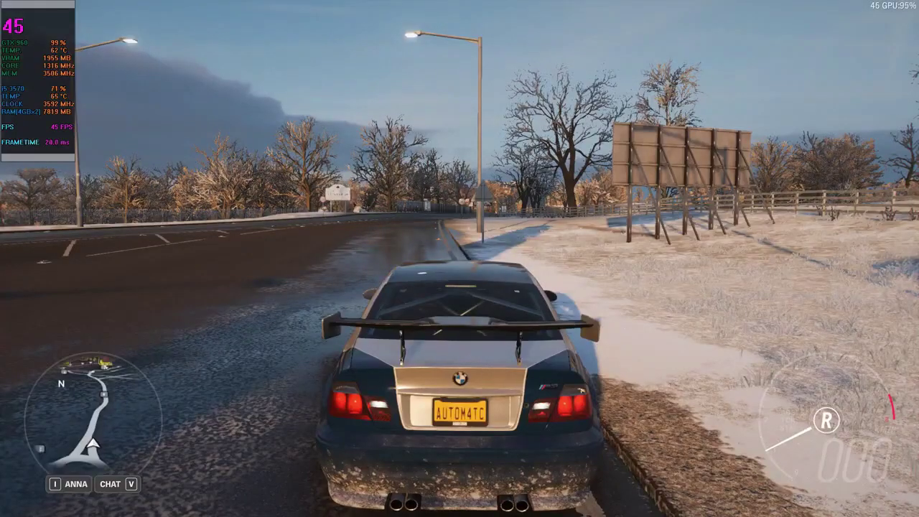
key(w)
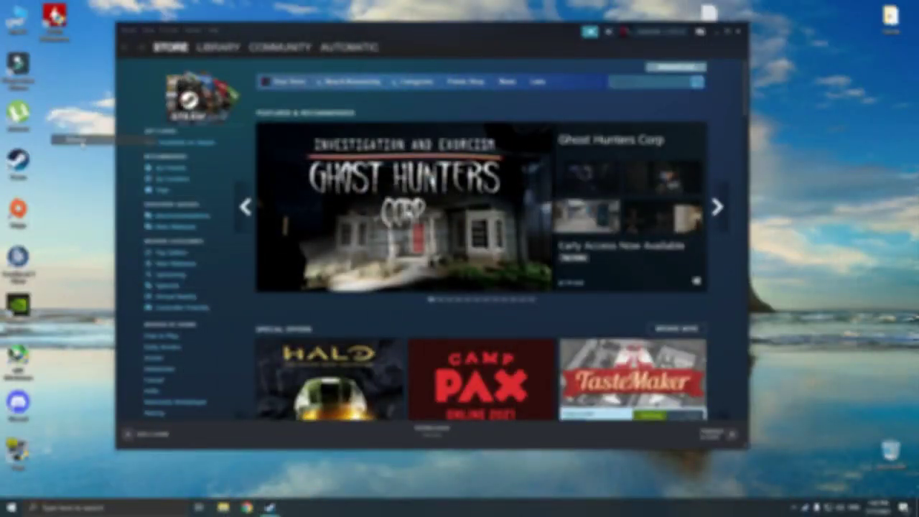
Exit the running Steam client completely
drag(410, 35, 406, 40)
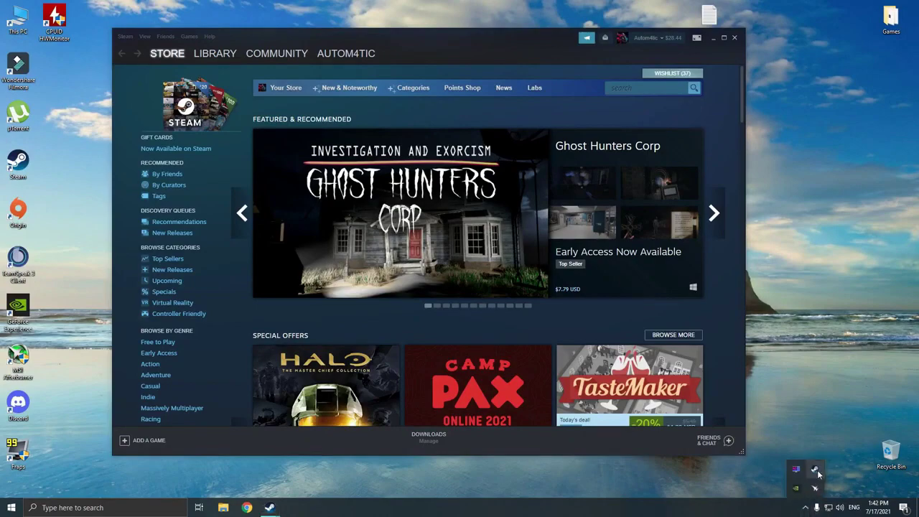
right_click(817, 472)
click(835, 466)
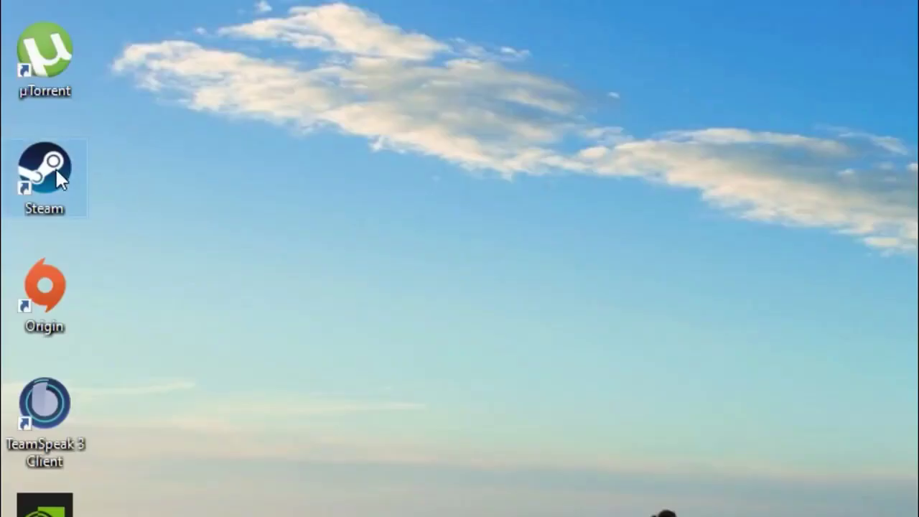
Open the Steam installation folder from its desktop shortcut and create a shortcut to the steam application there
right_click(23, 162)
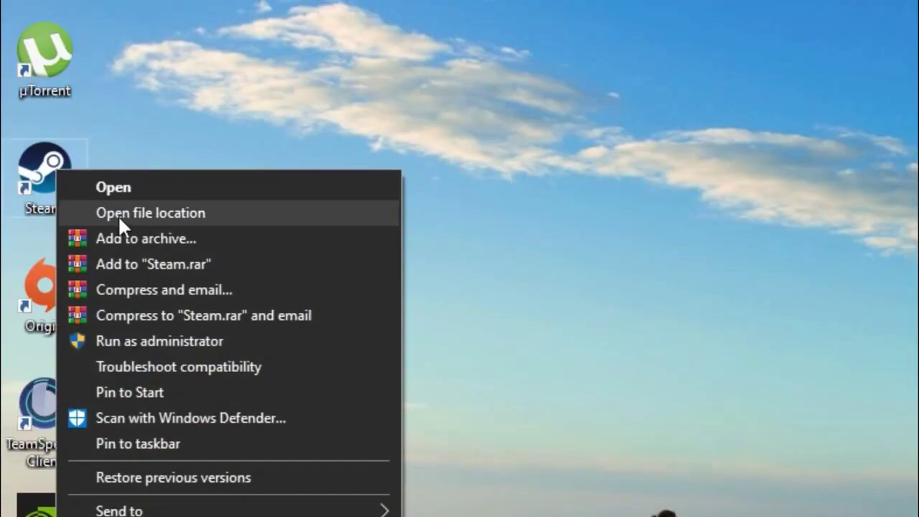
click(153, 211)
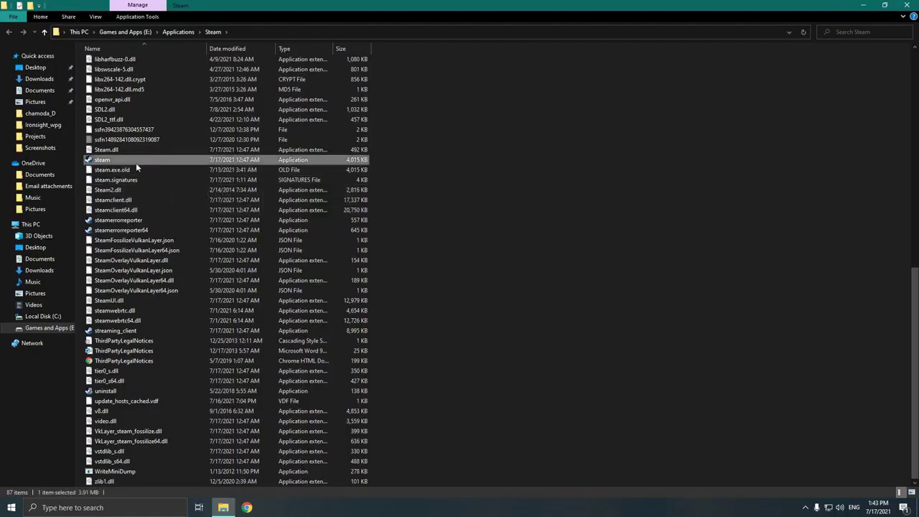
scroll(143, 187, up, 2)
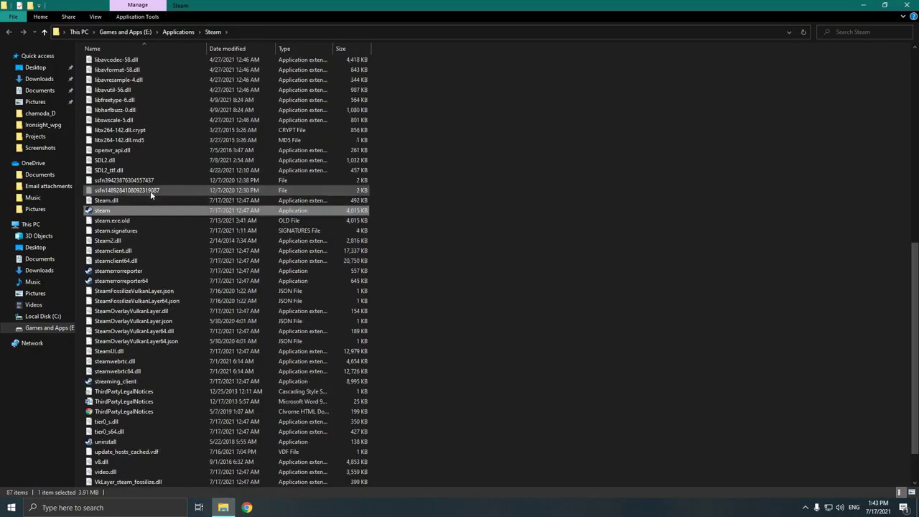
right_click(131, 209)
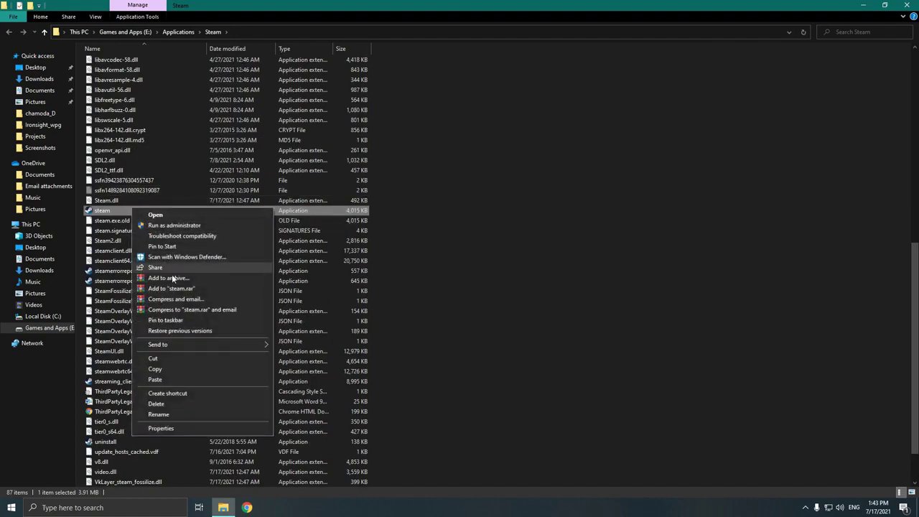
click(181, 394)
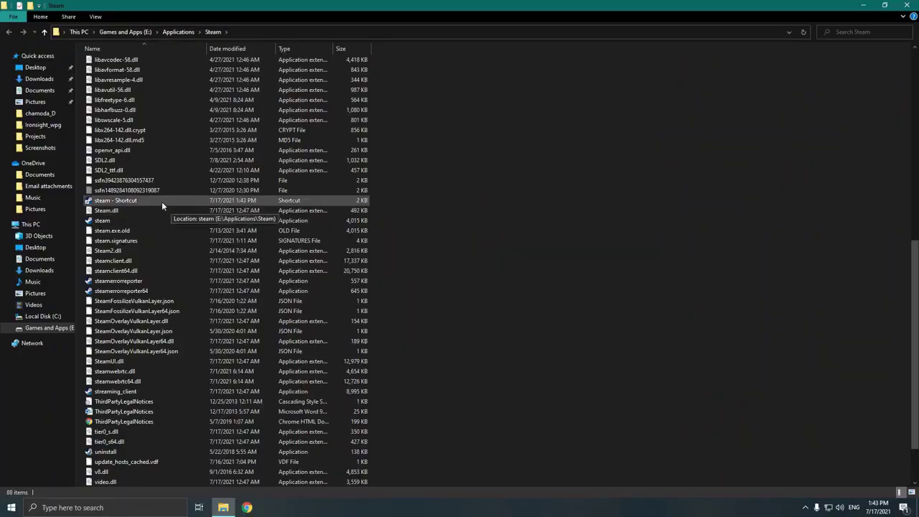
Rename the new "steam - Shortcut" file as Steam LITE
click(359, 240)
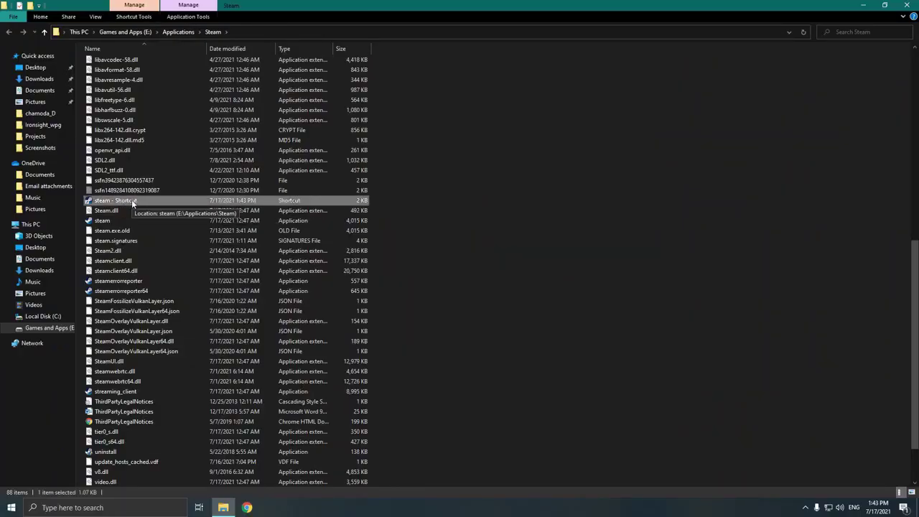
right_click(133, 202)
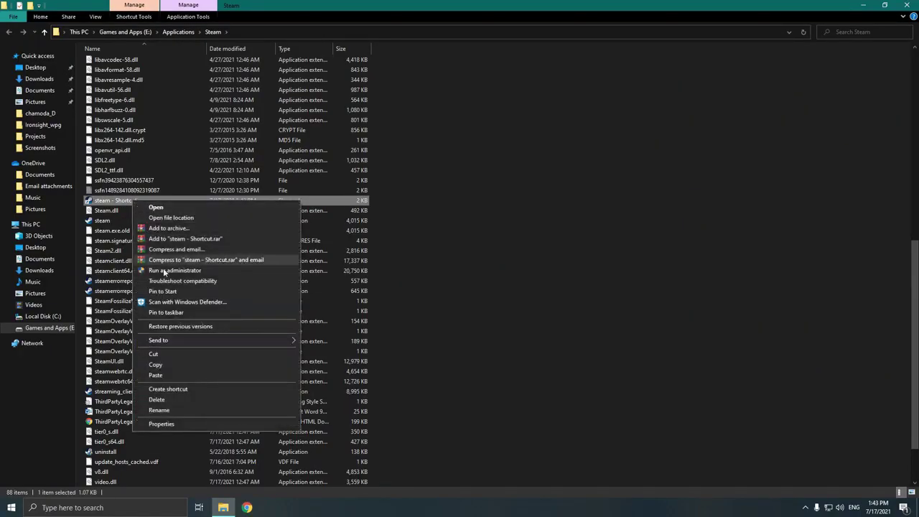
click(169, 409)
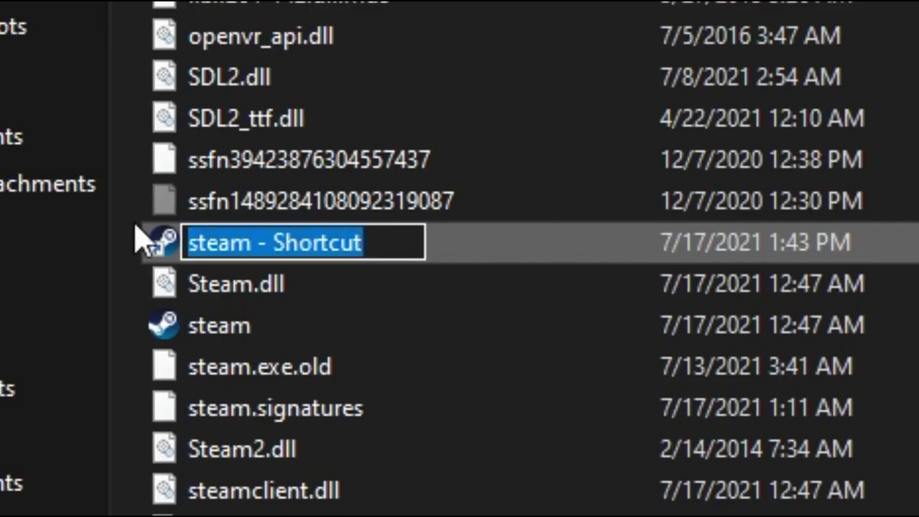
key(BackSpace)
text(Steam )
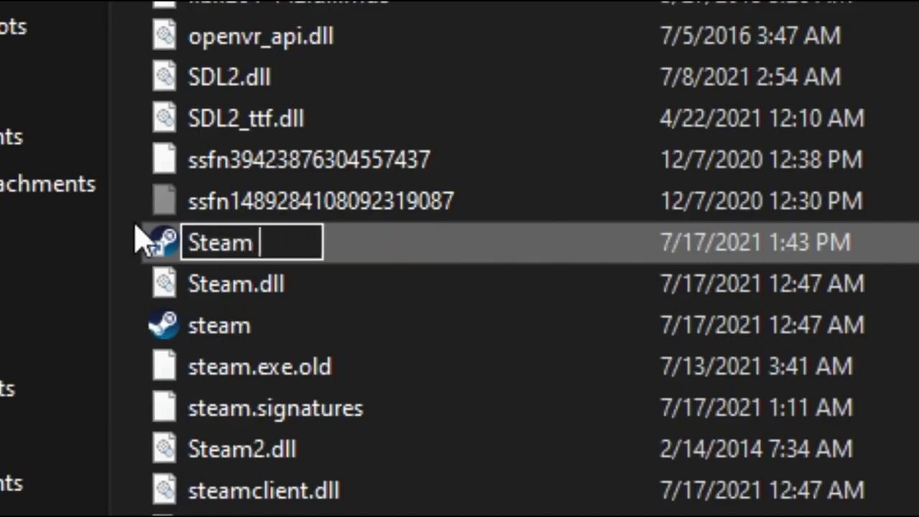
text(LITE)
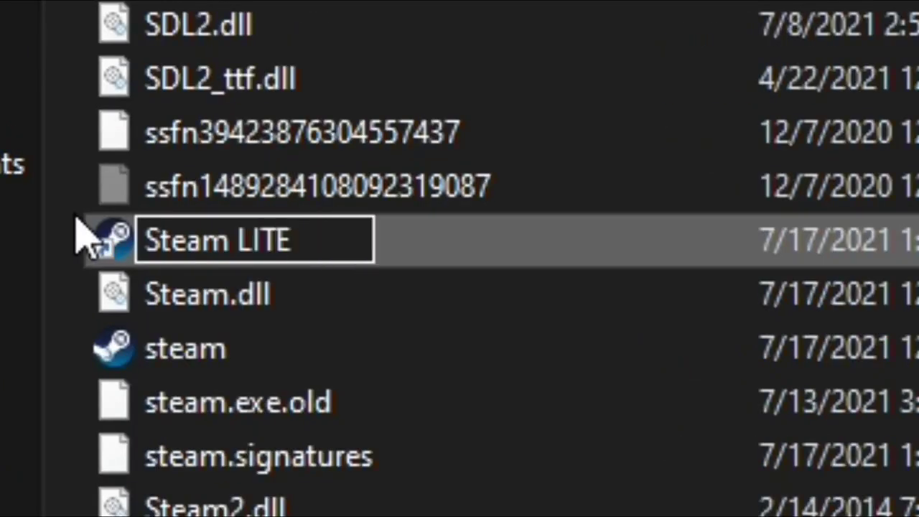
key(Return)
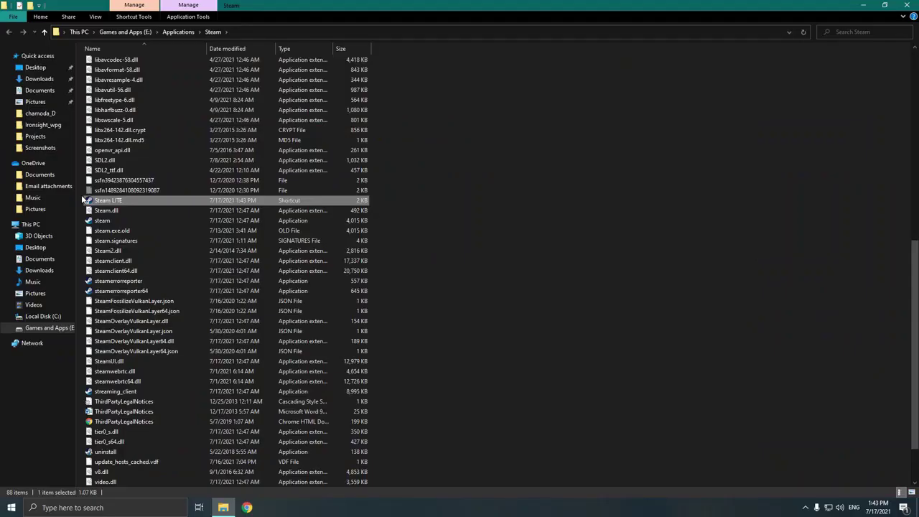
Append "-no-browser +open steam://open/minigameslist" from the text file to the Steam LITE shortcut's target and save its properties
right_click(144, 202)
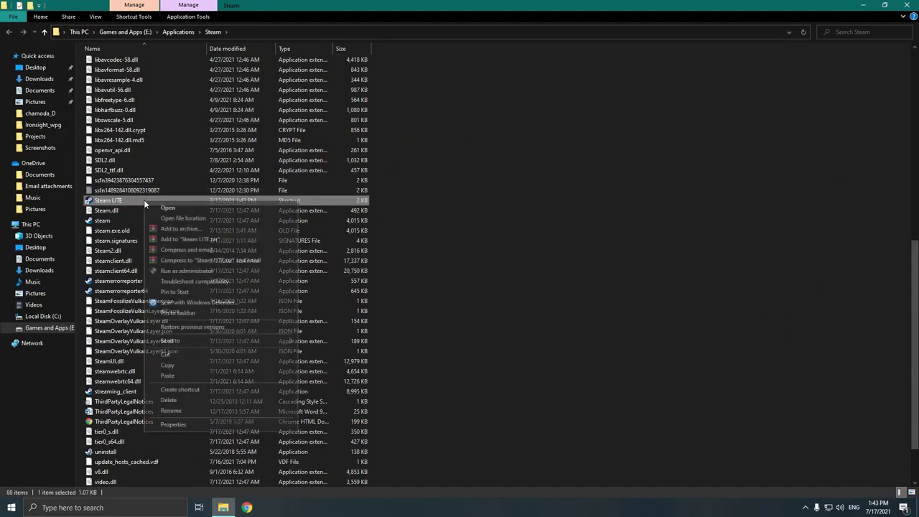
click(194, 424)
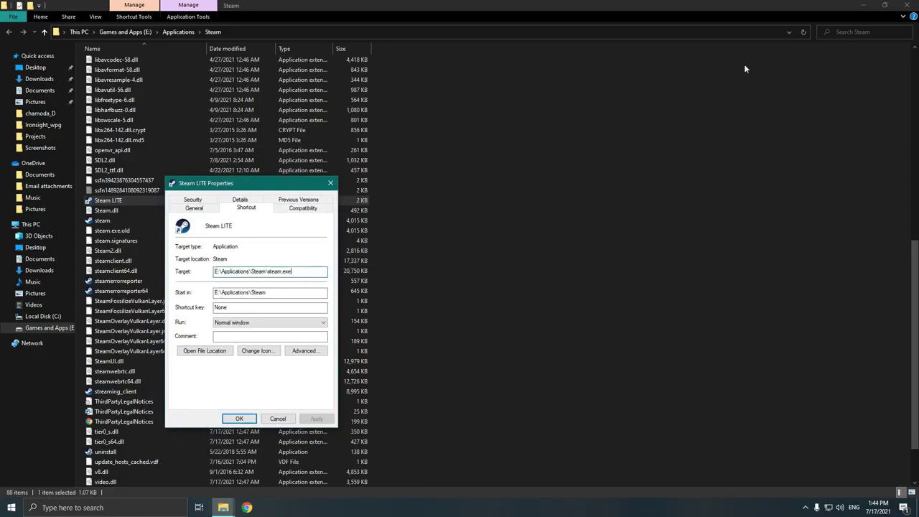
click(865, 5)
drag(259, 188, 331, 129)
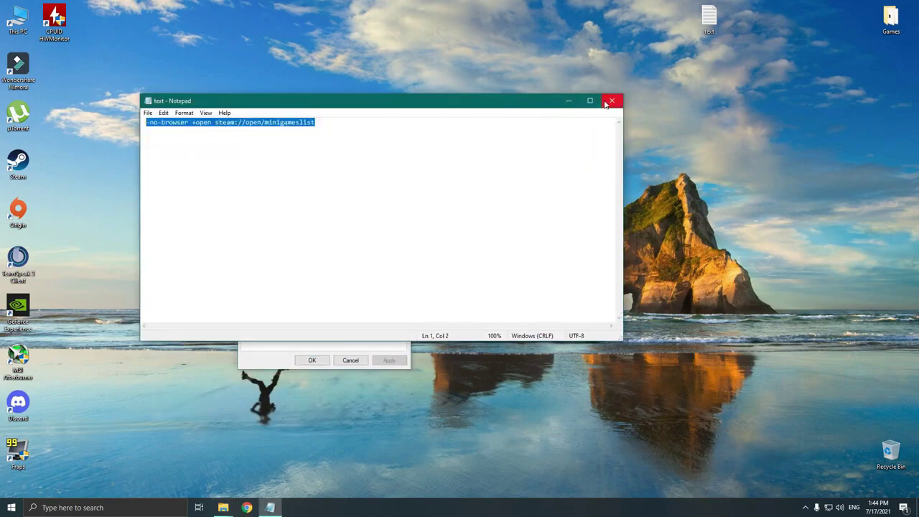
click(569, 102)
click(369, 209)
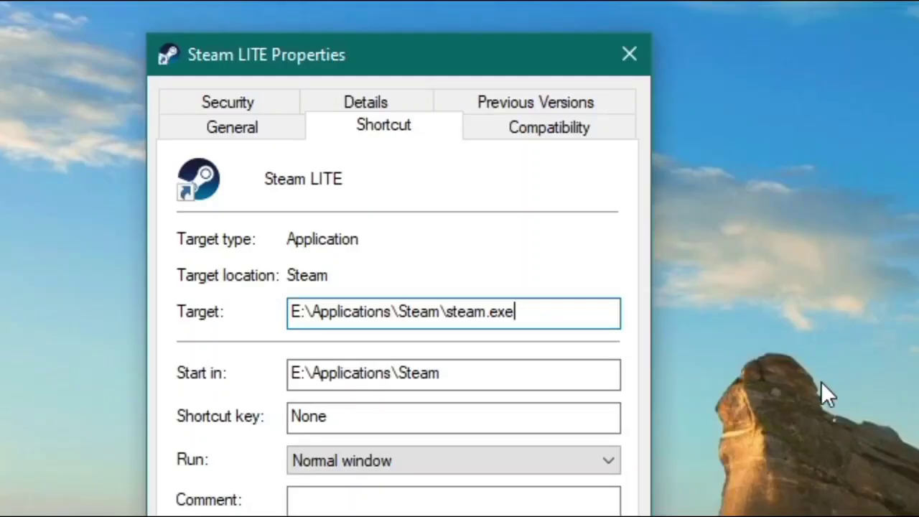
right_click(546, 314)
click(620, 429)
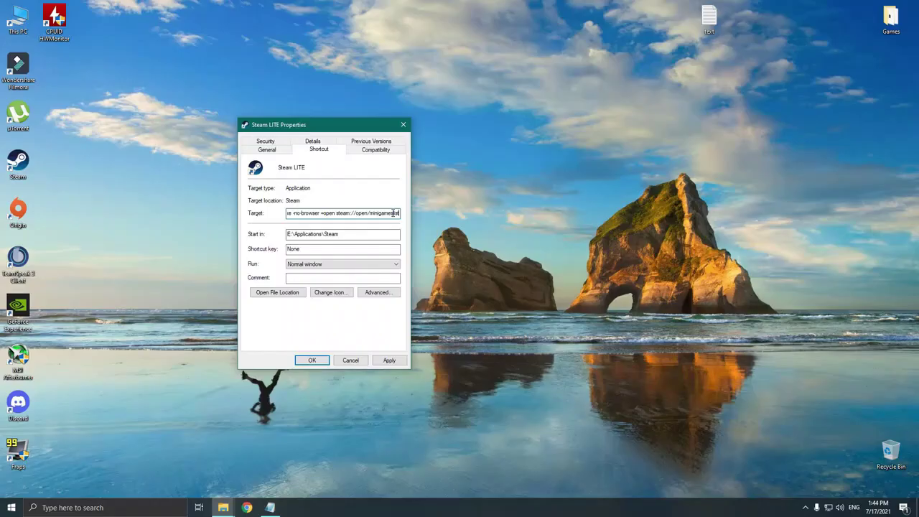
click(312, 361)
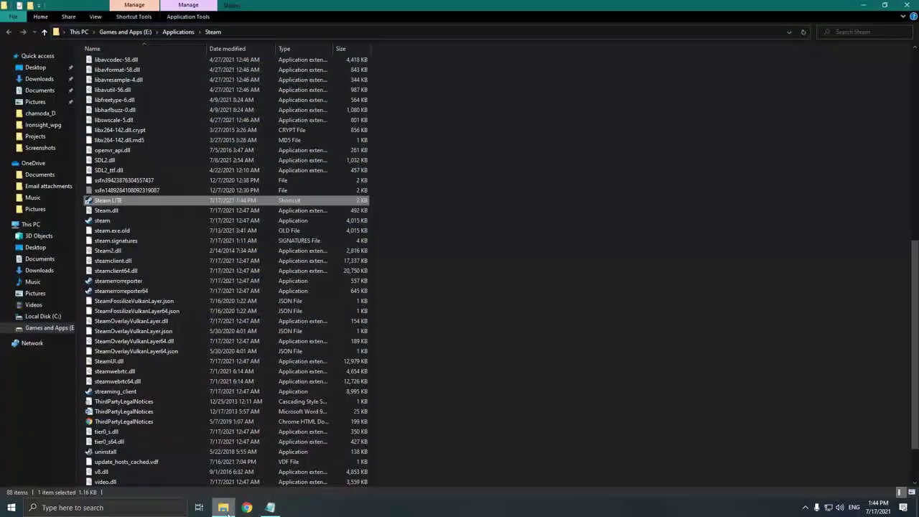
Pin the Steam LITE shortcut to Start, close the folder and check its tile
right_click(144, 212)
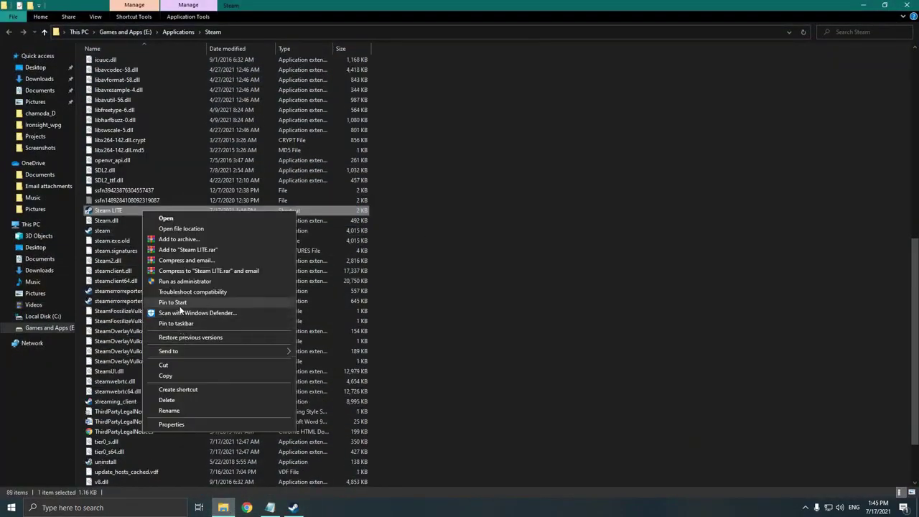
click(170, 304)
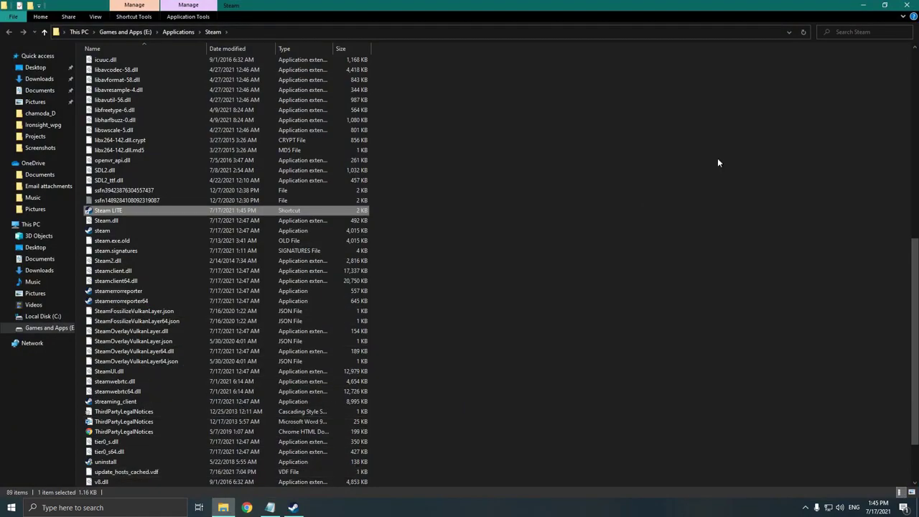
click(906, 6)
click(11, 508)
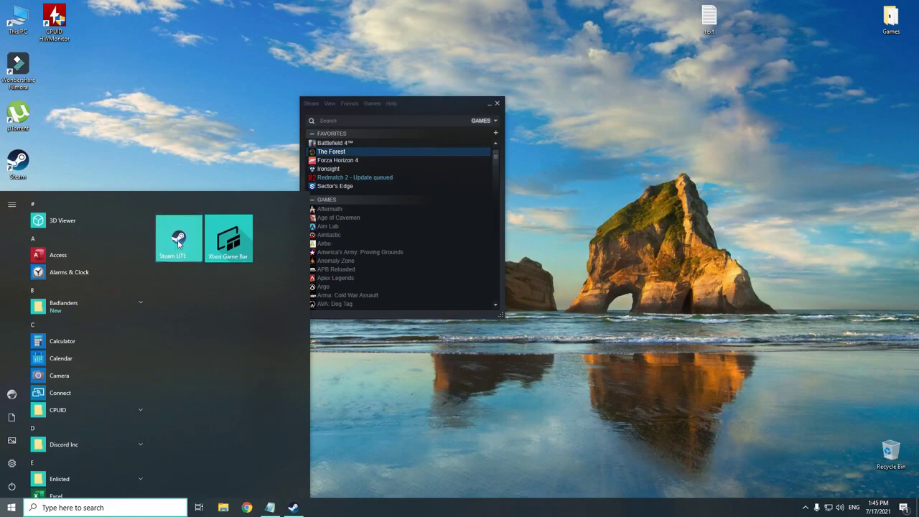
Dismiss the Steam news window, then switch the compact games list to Large Mode and view the store page
drag(183, 125, 181, 118)
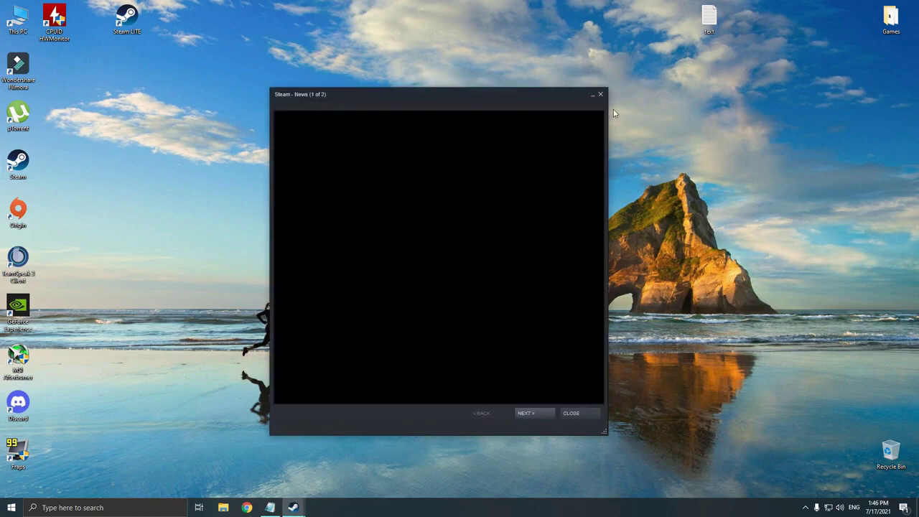
click(602, 94)
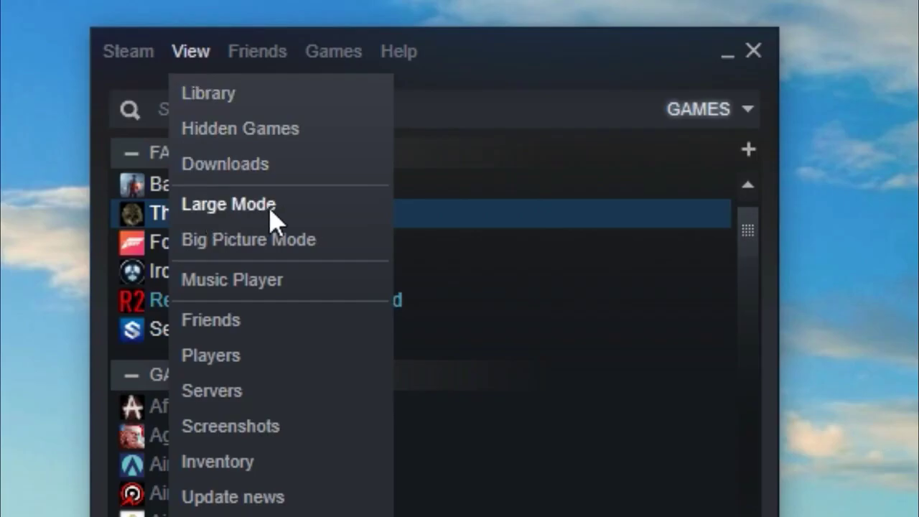
click(240, 208)
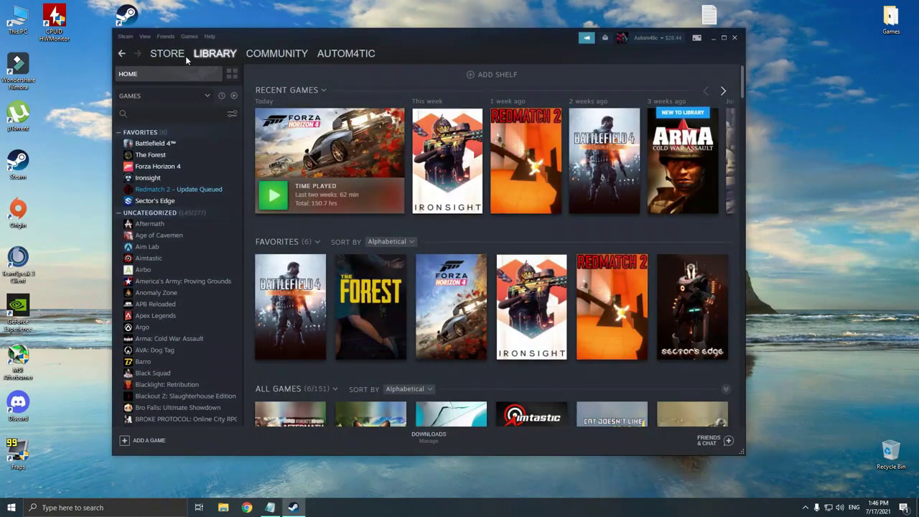
click(175, 55)
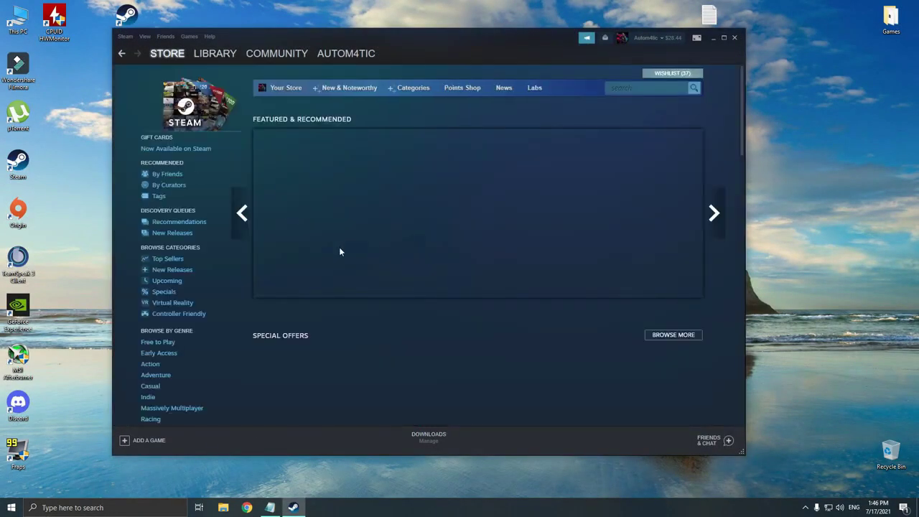
scroll(341, 255, down, 3)
scroll(341, 255, up, 3)
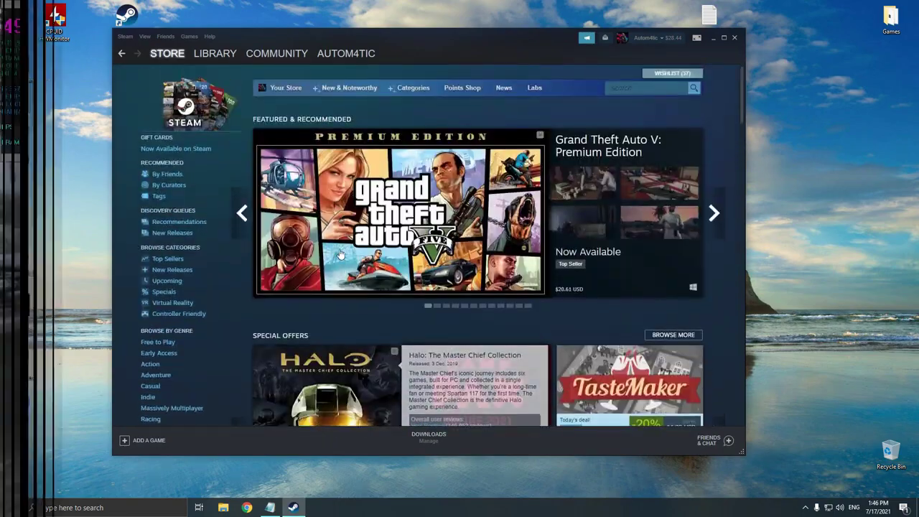